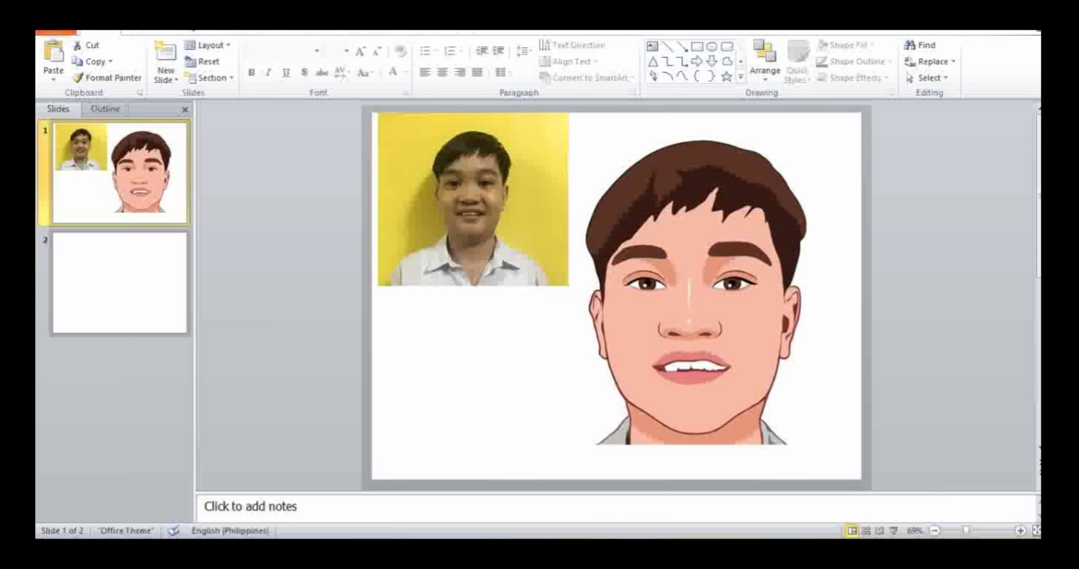
Switch from PowerPoint to the Chrome window showing the YouTube channel's videos page
left_click(545, 504)
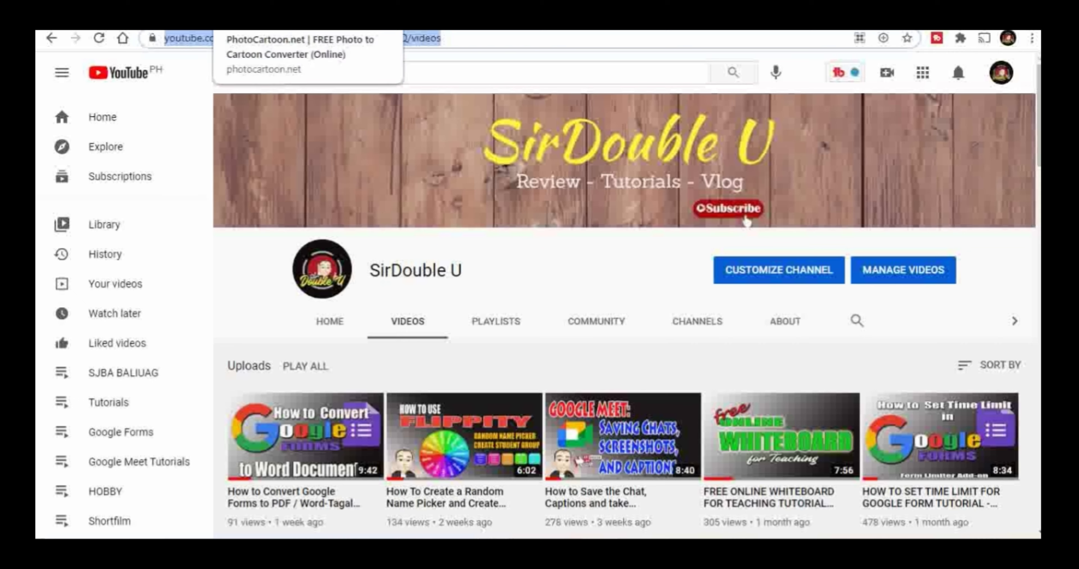
Switch to the PhotoCartoon.net free Photo Cartoon Converter tab
left_click(281, 21)
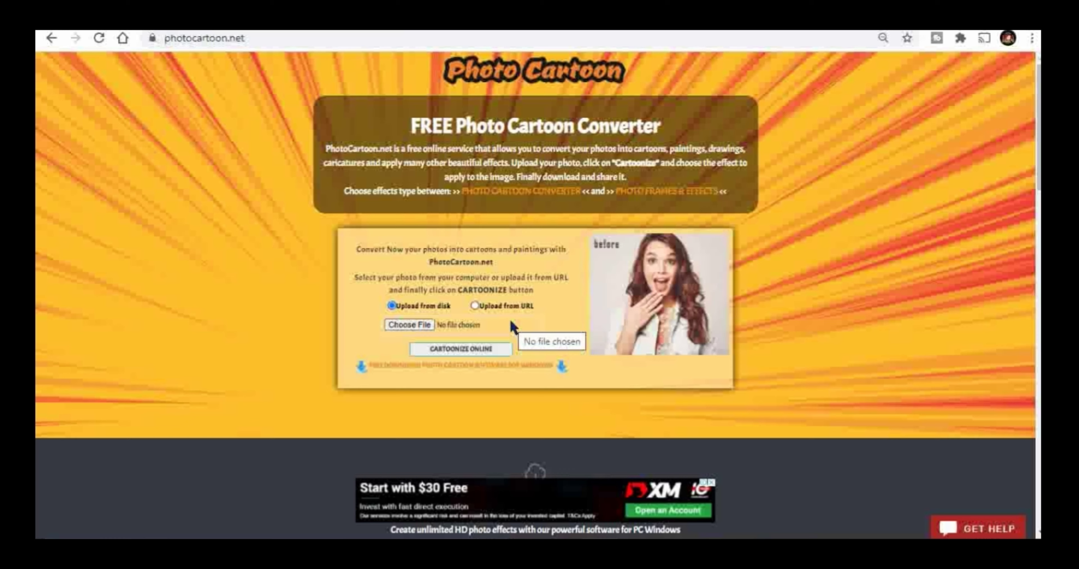
Attach the boy's yellow-background JPG portrait from the Pictures folder for upload
left_click(427, 327)
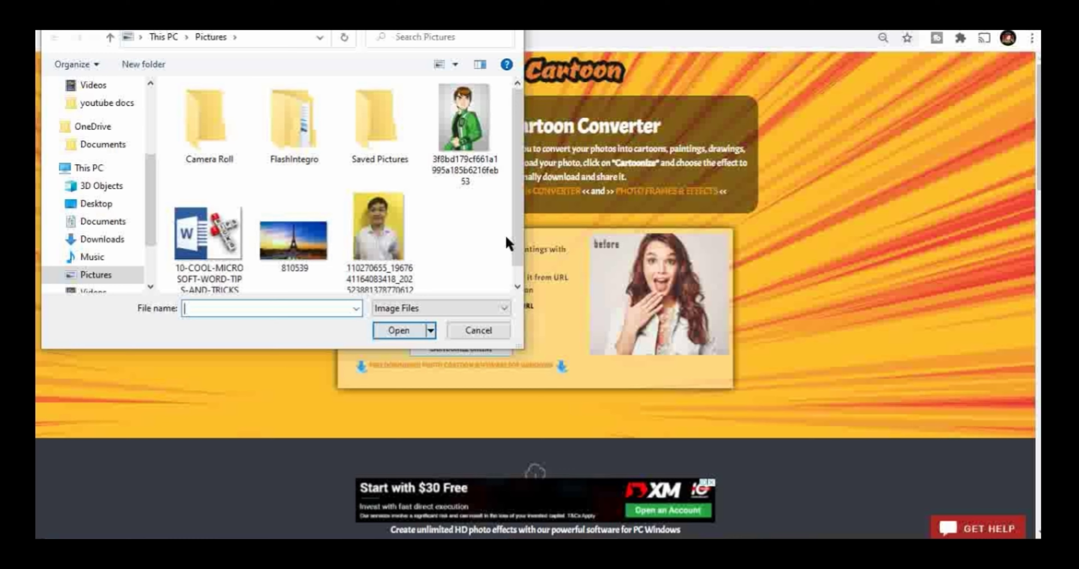
left_click(390, 220)
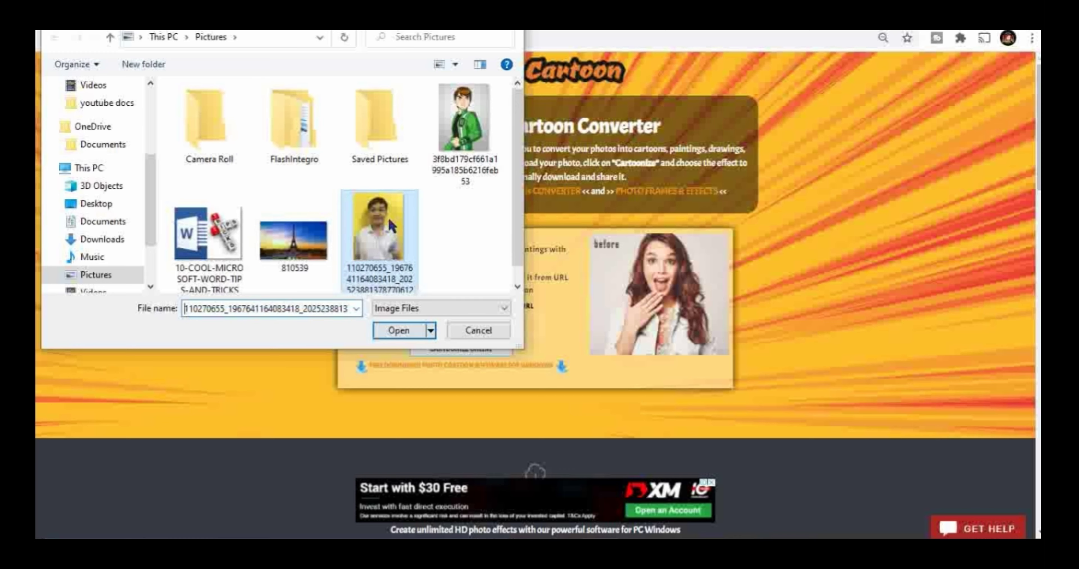
left_click(400, 330)
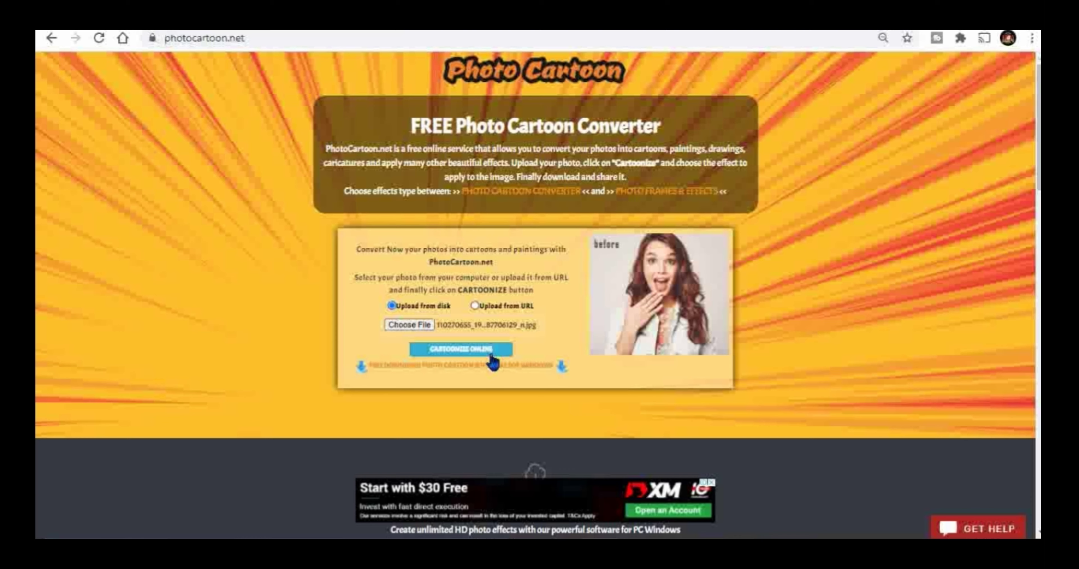
Cartoonize the boy's portrait online and bring up the cartoon result with its effects panel
left_click(491, 353)
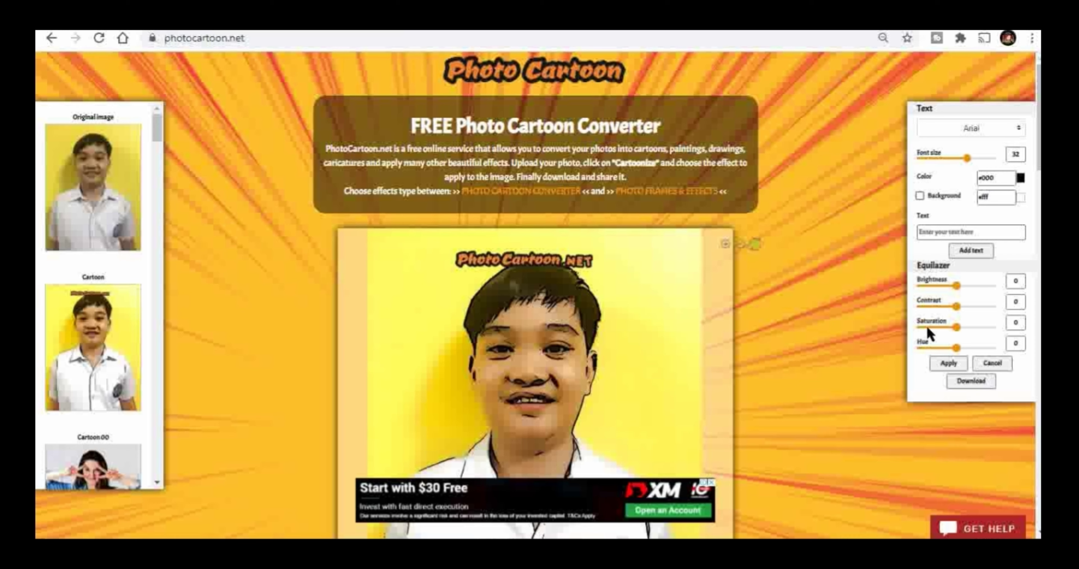
left_click(1016, 345)
left_click(963, 368)
scroll(124, 158, "down", 2)
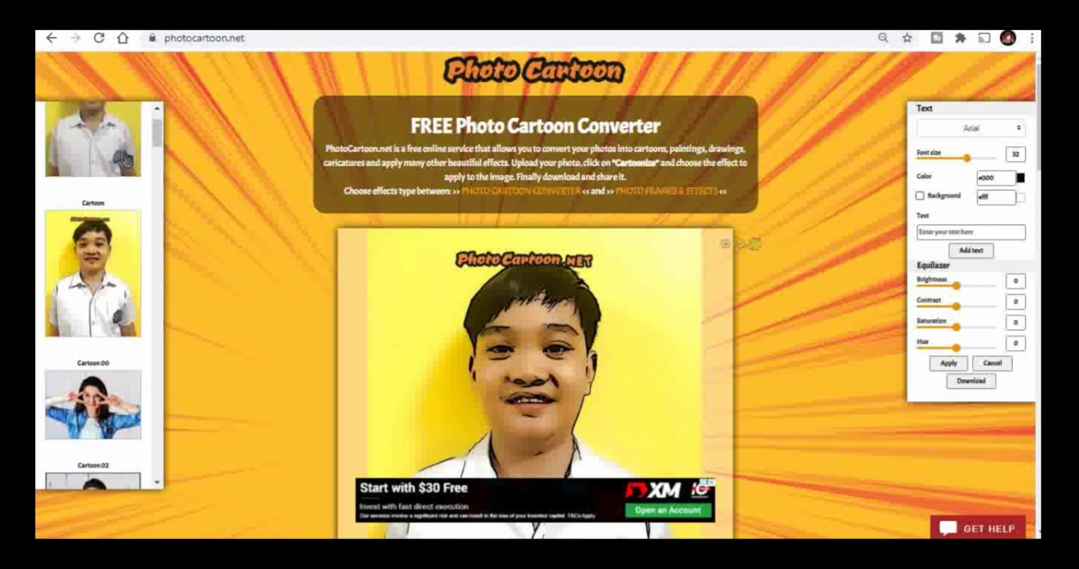
scroll(125, 158, "down", 2)
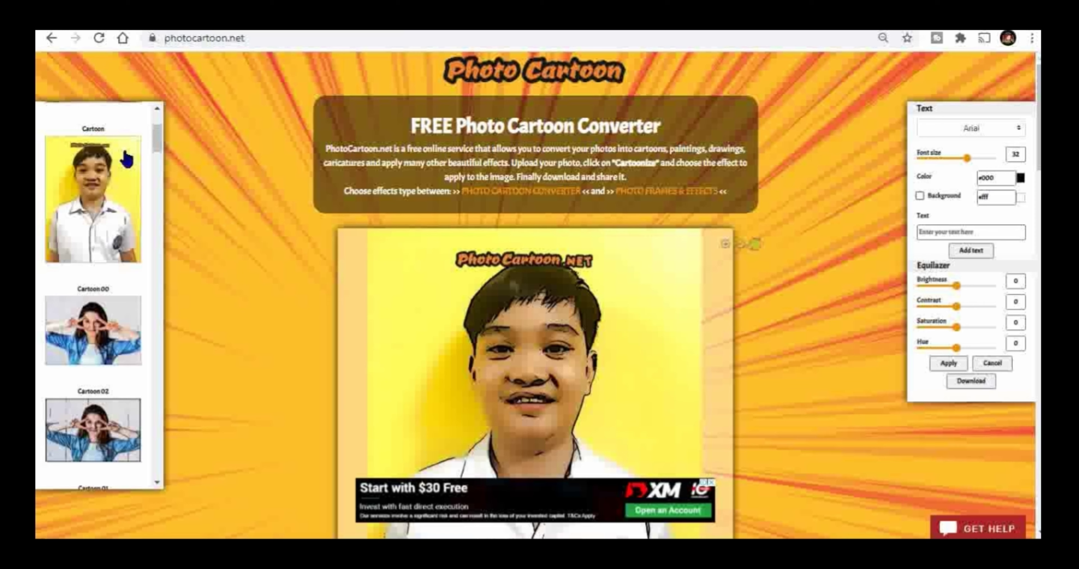
scroll(126, 158, "down", 4)
scroll(126, 158, "down", 4)
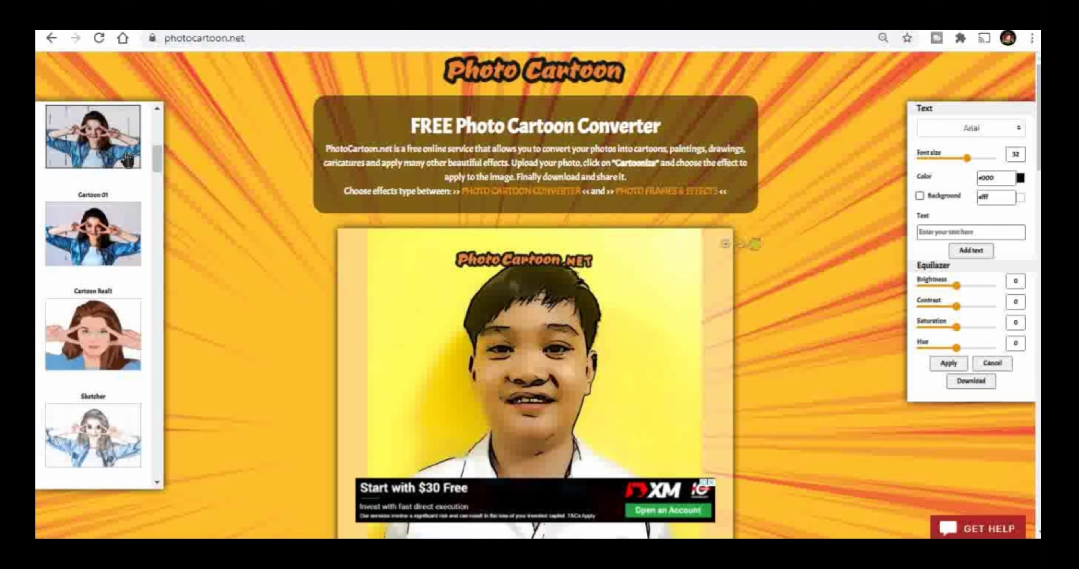
scroll(125, 159, "down", 4)
scroll(125, 151, "down", 4)
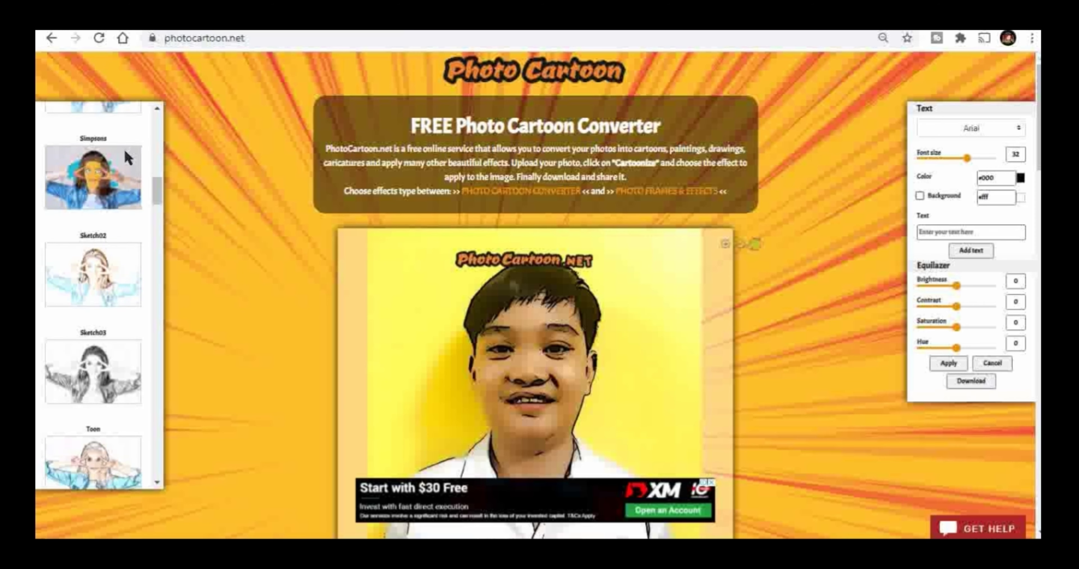
scroll(125, 152, "down", 4)
scroll(125, 151, "down", 4)
scroll(125, 158, "down", 3)
scroll(125, 158, "down", 3)
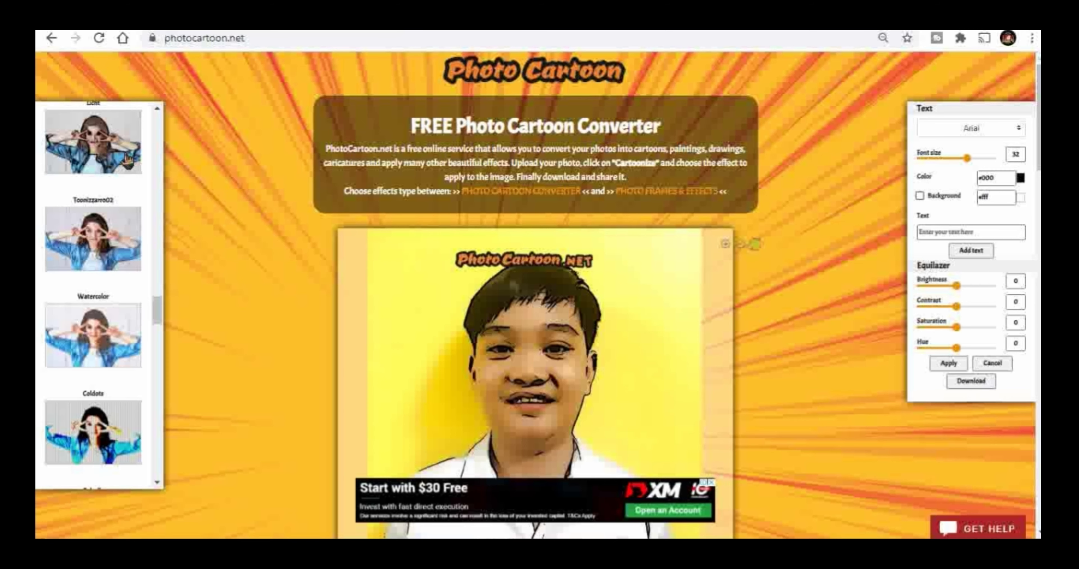
scroll(126, 158, "down", 3)
scroll(126, 160, "down", 3)
scroll(126, 160, "down", 3)
scroll(127, 161, "down", 3)
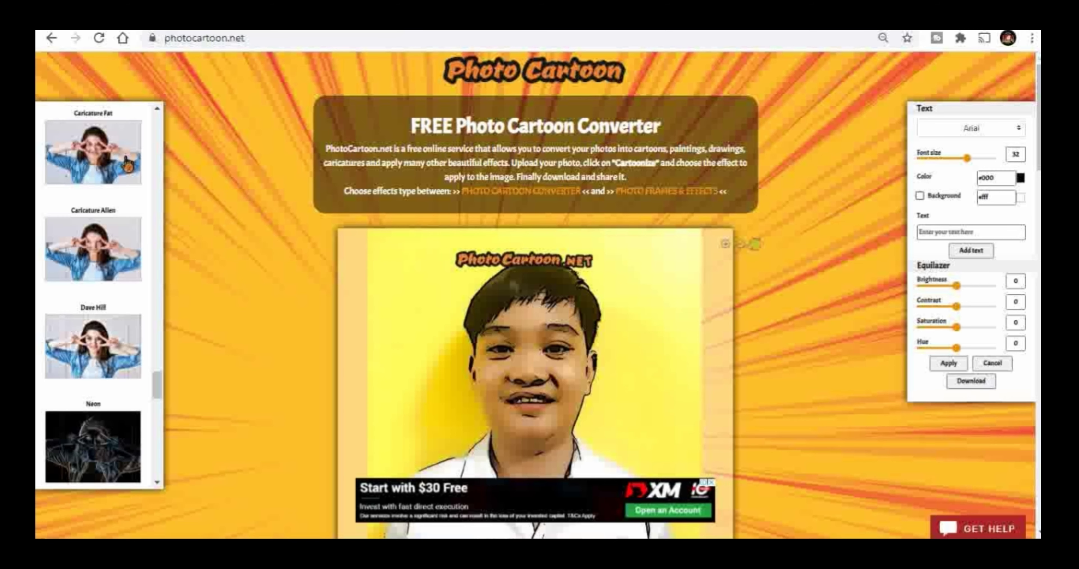
scroll(127, 162, "down", 3)
scroll(128, 162, "down", 3)
scroll(125, 160, "down", 3)
scroll(123, 157, "down", 3)
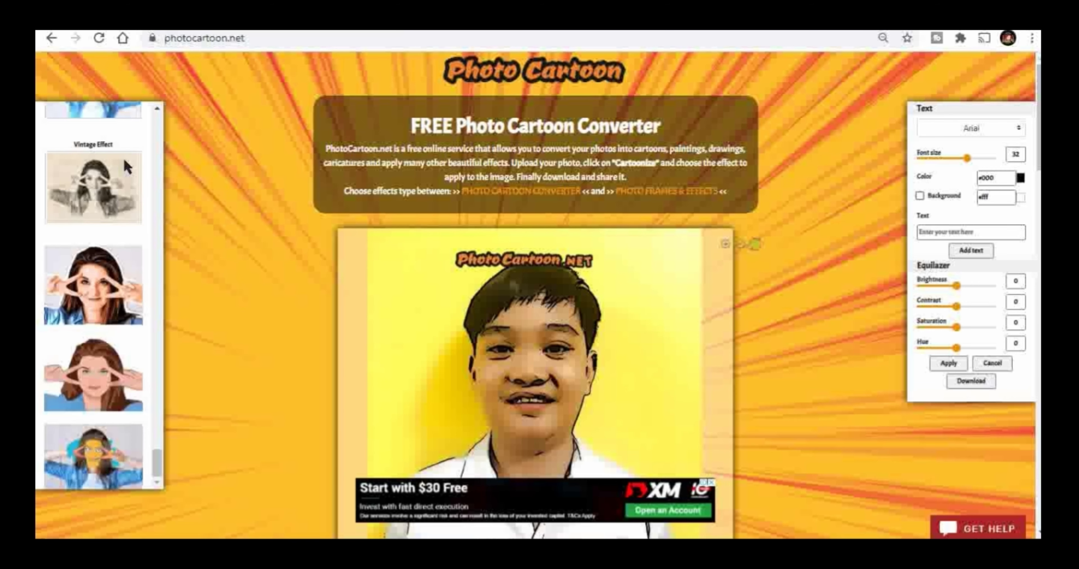
scroll(126, 167, "down", 3)
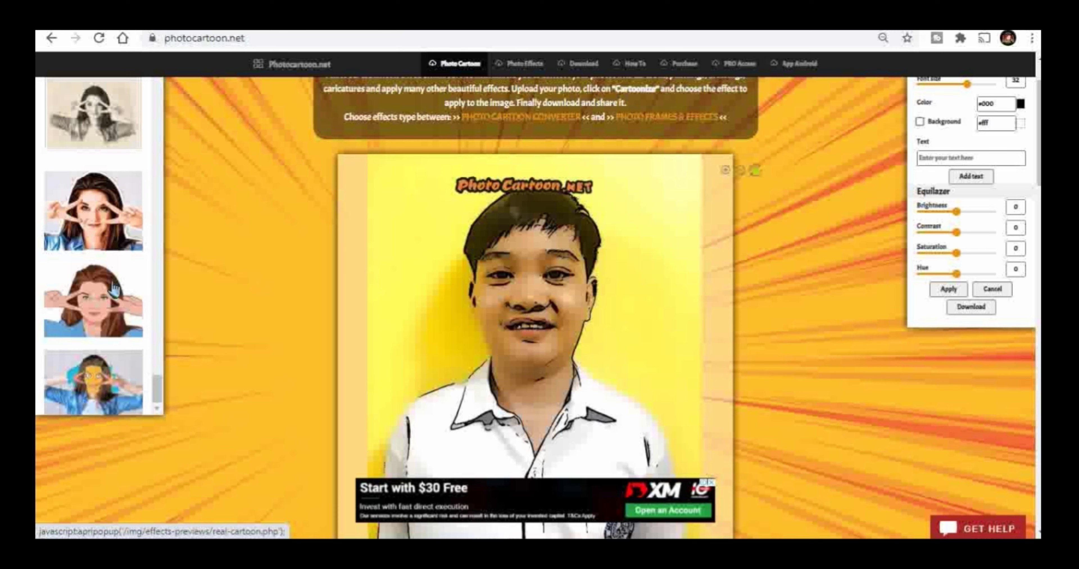
Open the real-cartoon effect's Photo Lab combo page and find 'Apply to your photo'
left_click(114, 288)
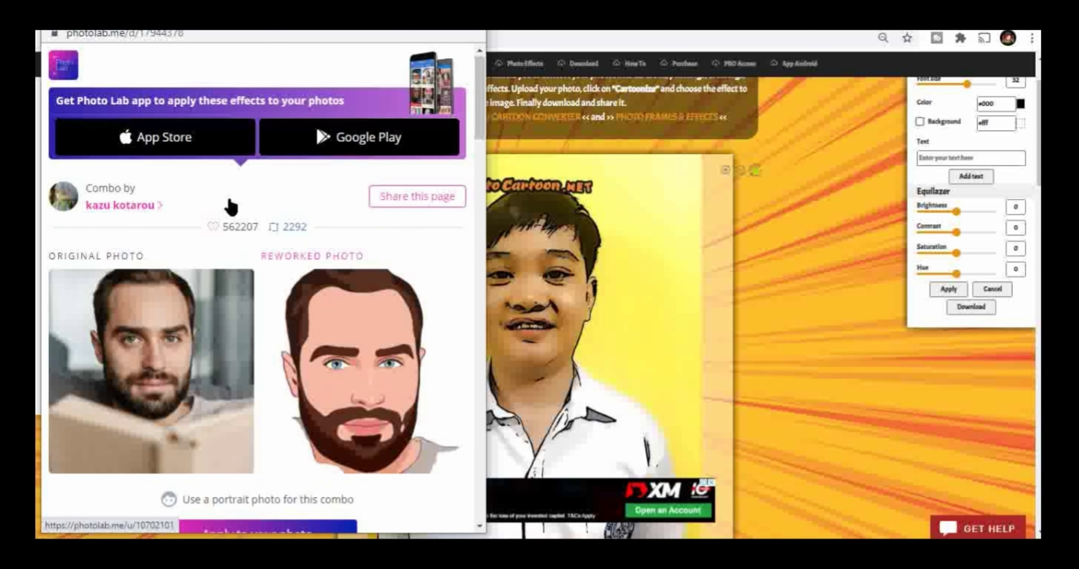
scroll(234, 207, "down", 2)
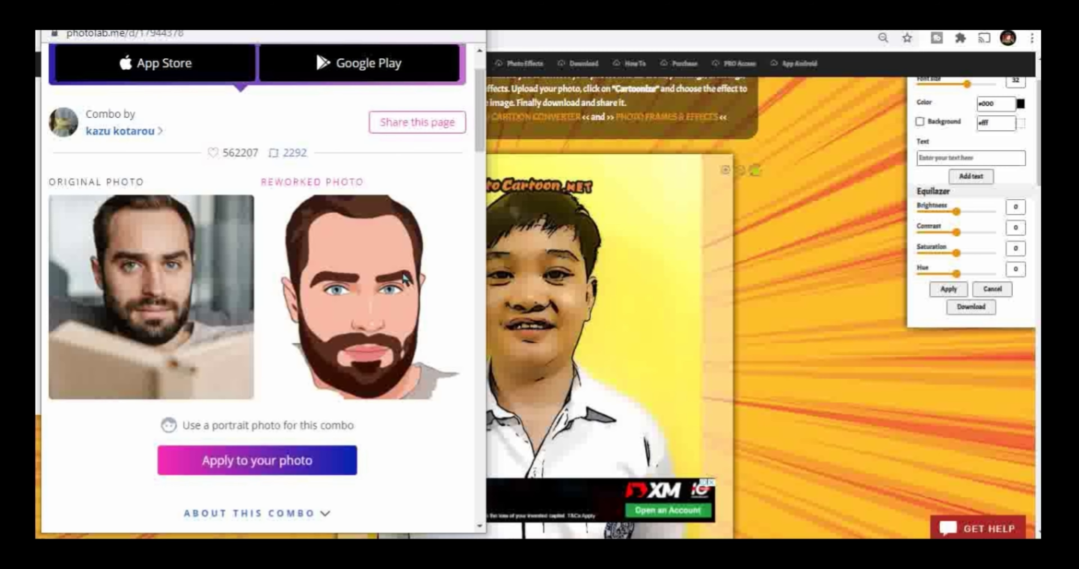
scroll(377, 335, "down", 2)
scroll(314, 418, "up", 2)
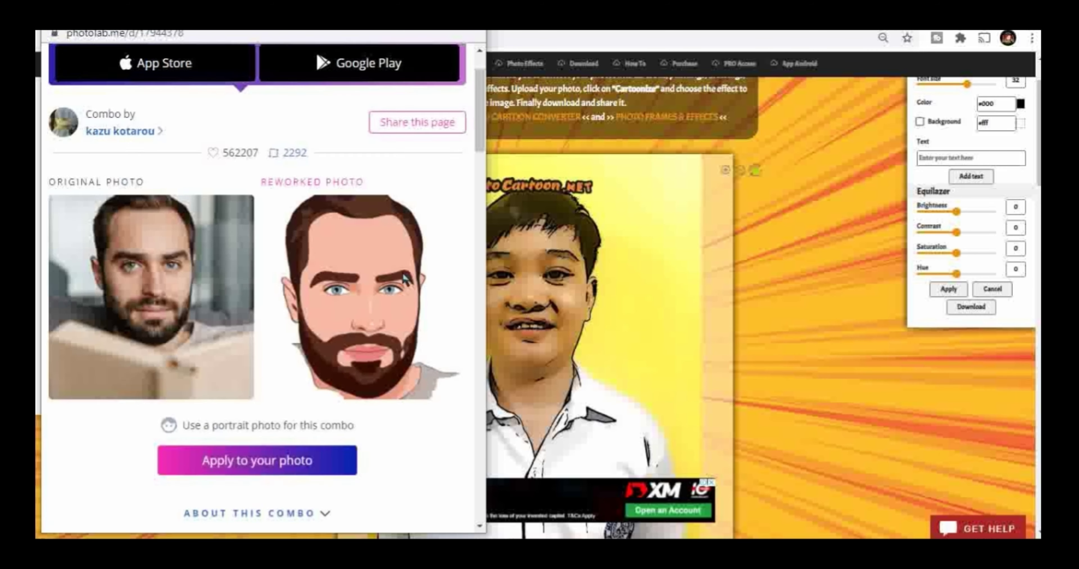
Apply the combo to the boy's portrait, accepting the default crop, to get eight face variations
left_click(276, 463)
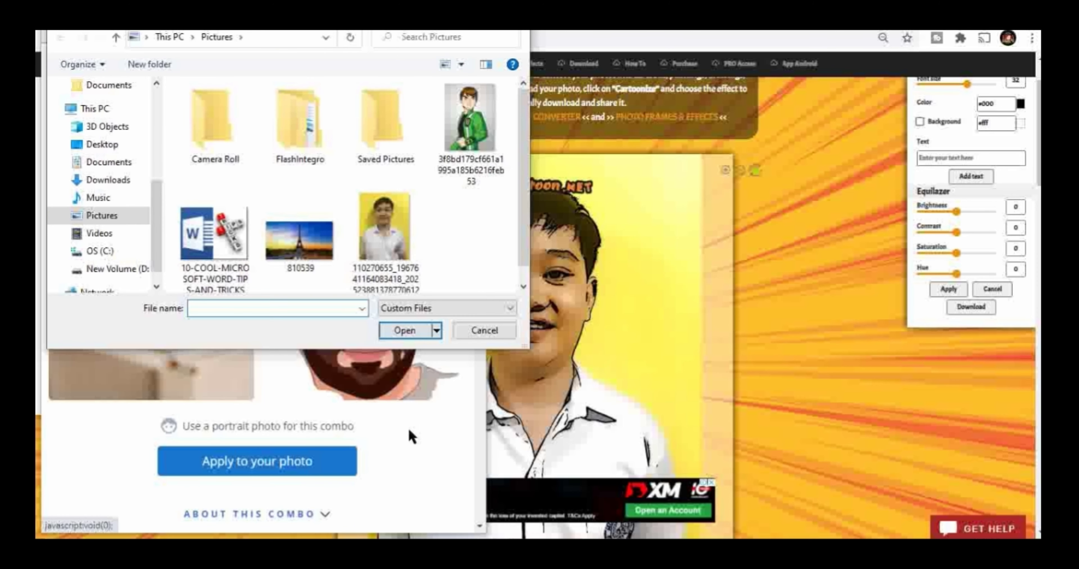
left_click(396, 232)
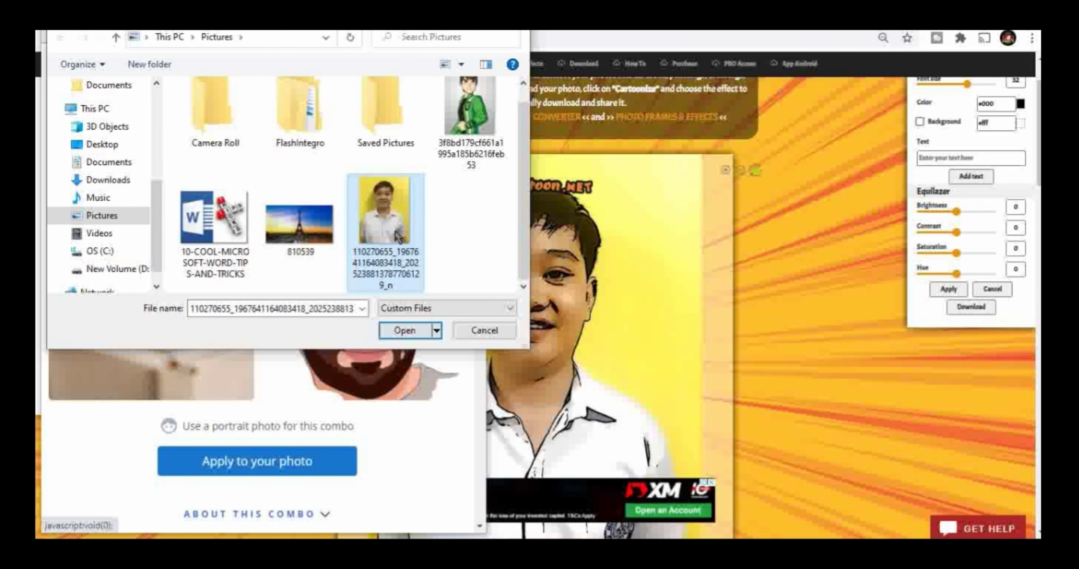
left_click(413, 333)
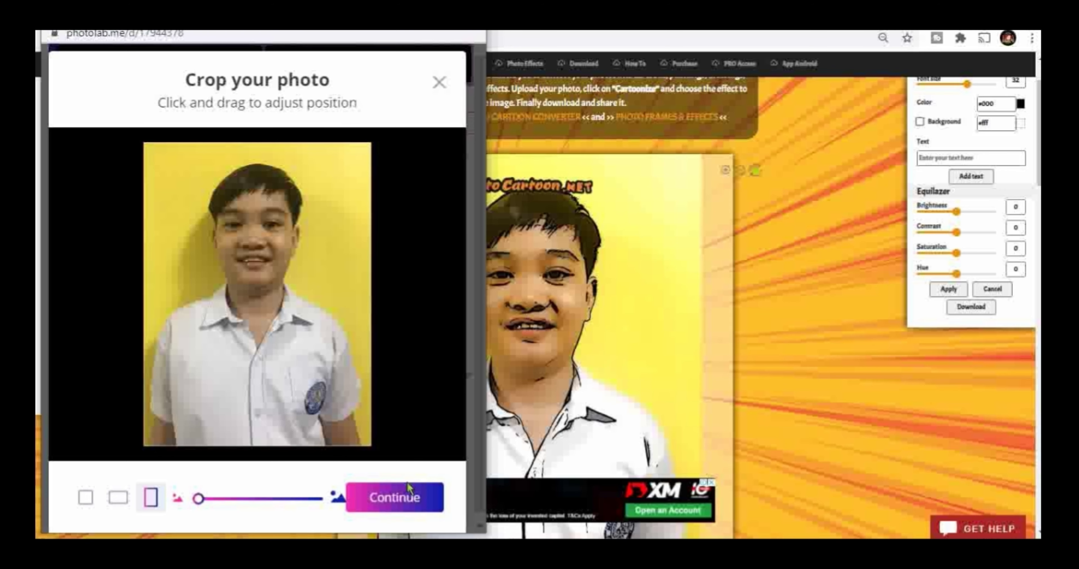
left_click(406, 499)
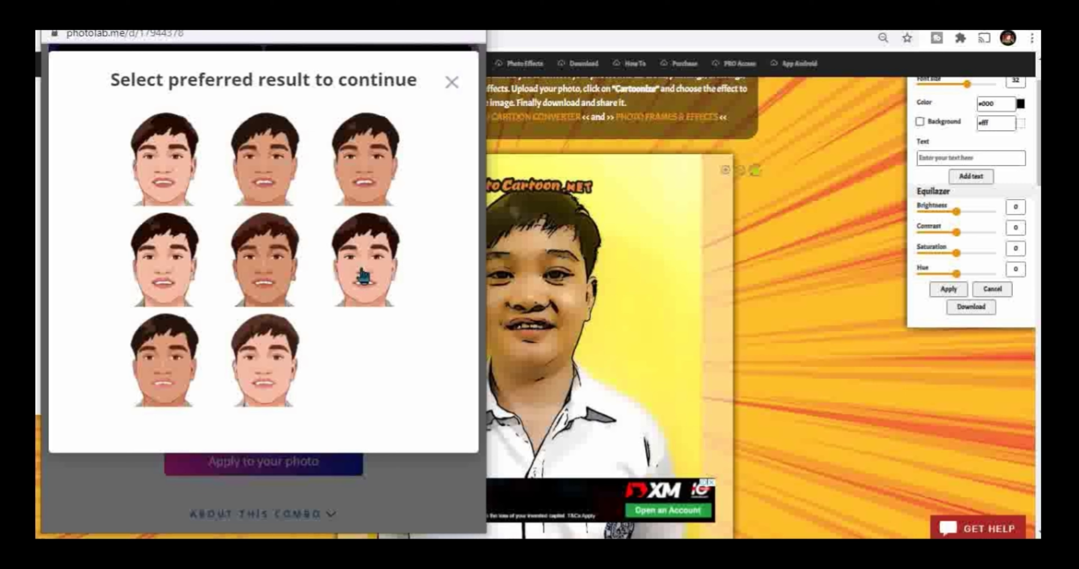
Choose the preferred cartoon face from the grid and let the final portrait load
left_click(382, 254)
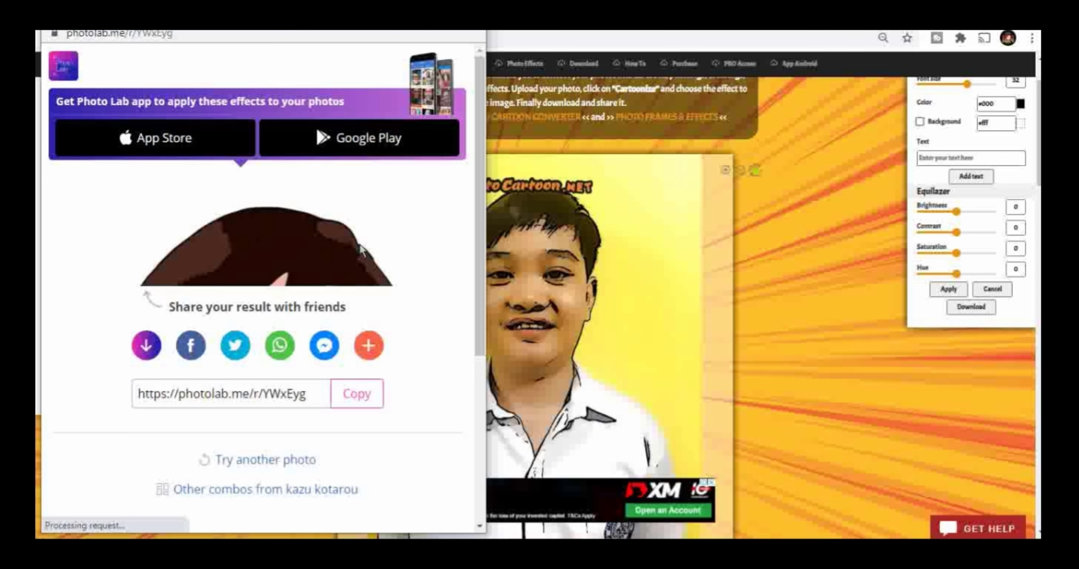
scroll(359, 251, "down", 3)
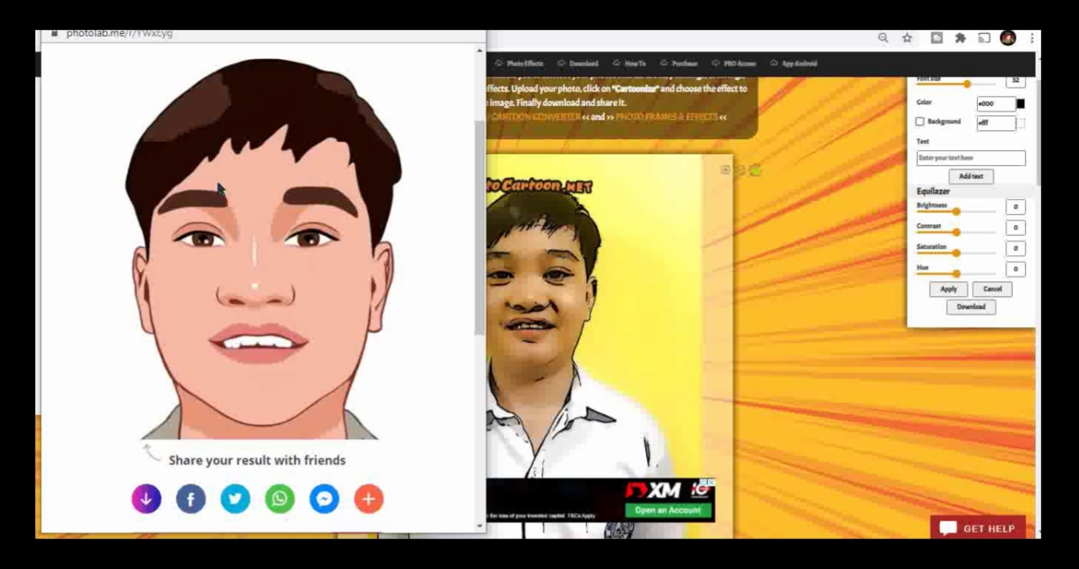
Copy the finished cartoon face image to the clipboard, cancelling the Save As attempt
right_click(219, 188)
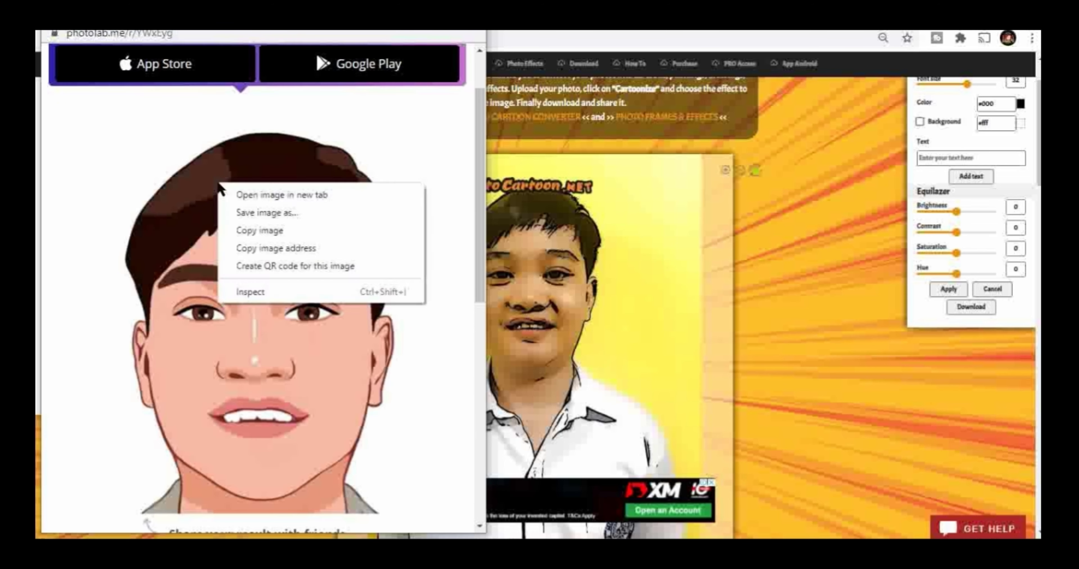
left_click(253, 213)
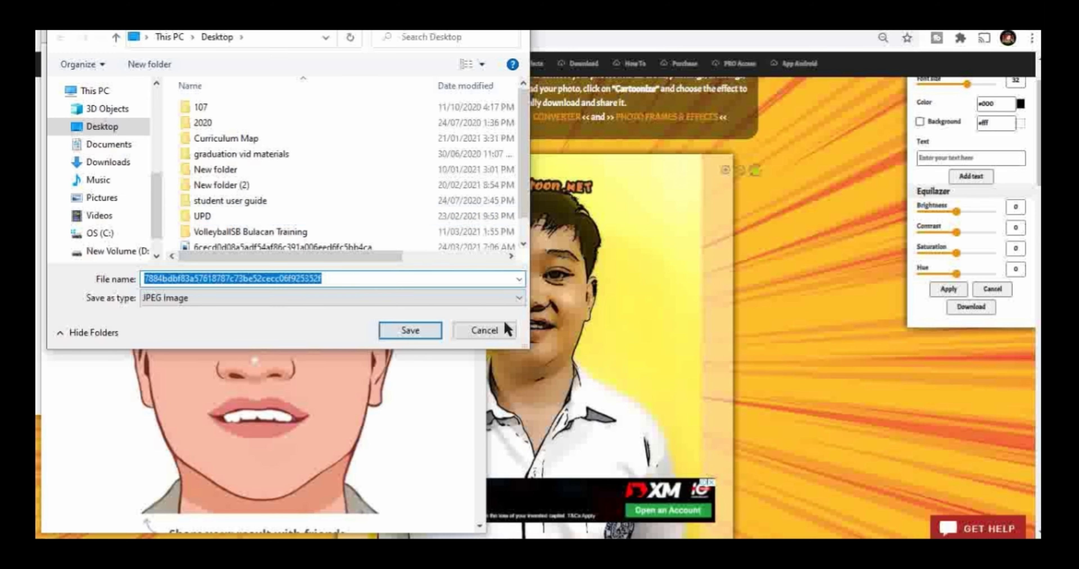
left_click(501, 330)
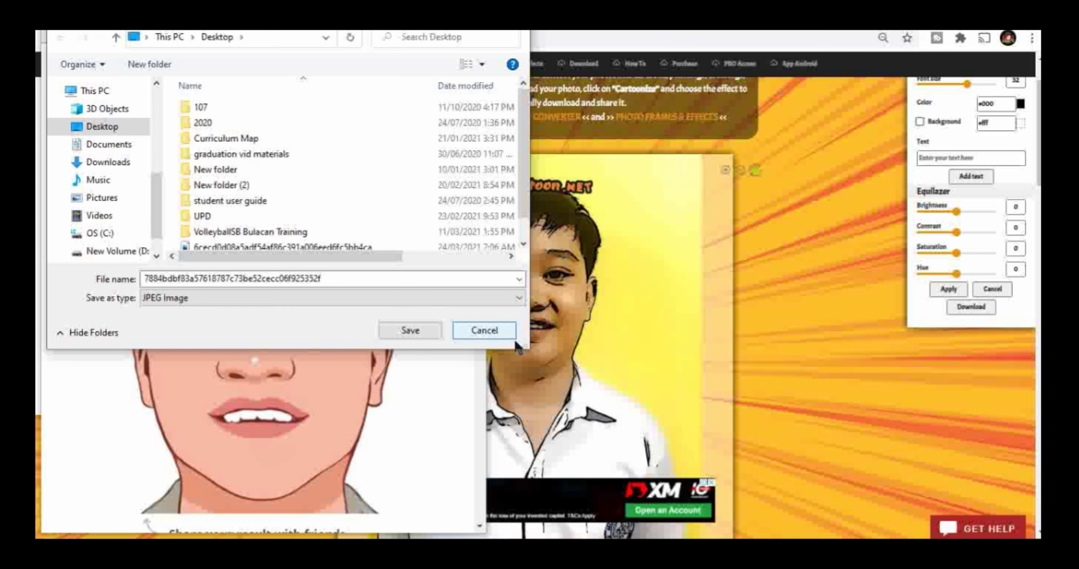
left_click(475, 333)
scroll(308, 228, "down", 3)
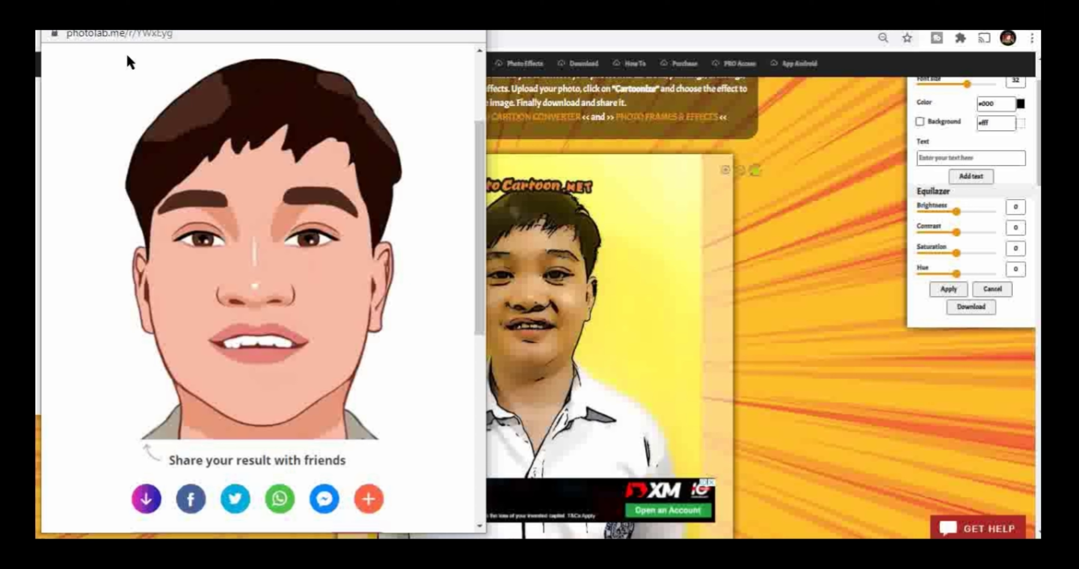
right_click(222, 128)
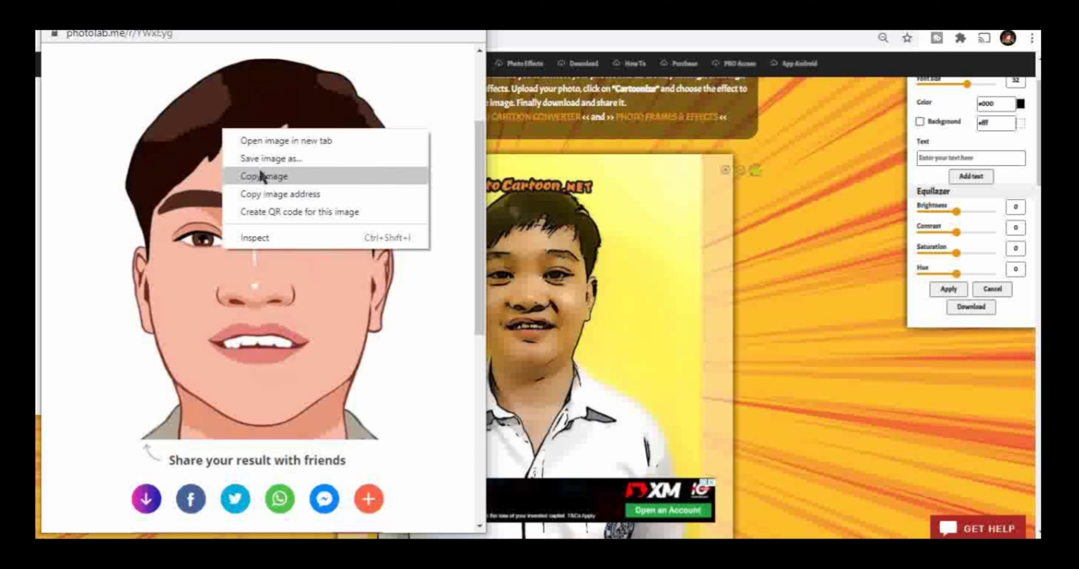
left_click(259, 178)
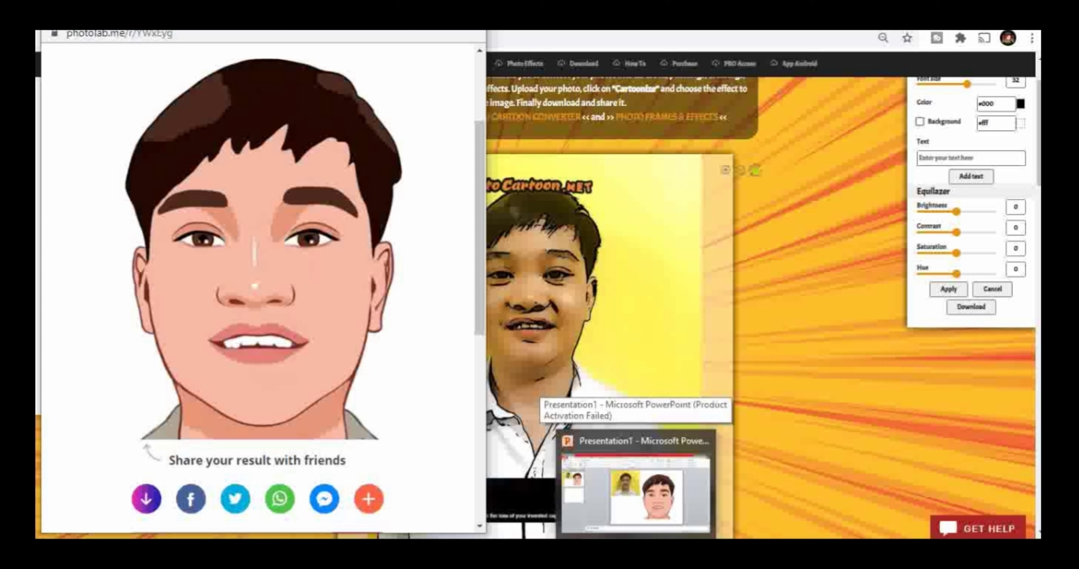
Add a Blank layout slide 2 in PowerPoint and paste the cartoon face as a picture
left_click(615, 435)
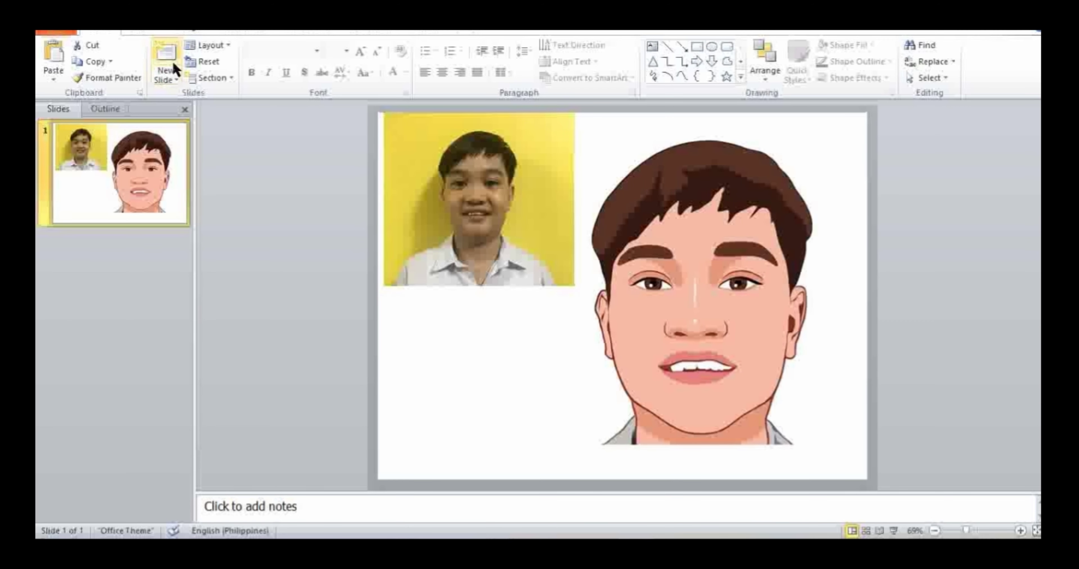
left_click(172, 71)
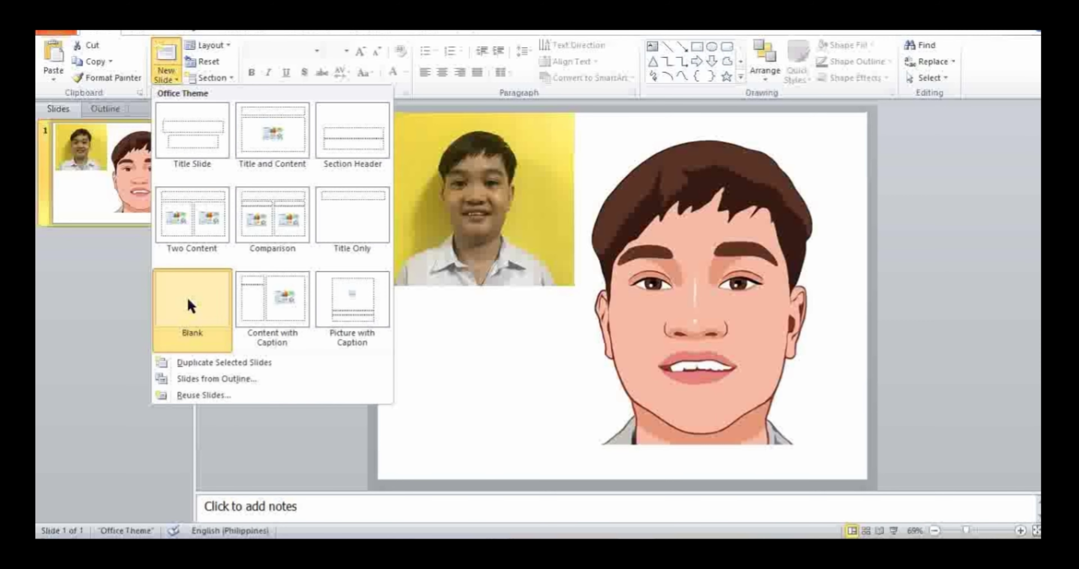
left_click(199, 297)
right_click(489, 192)
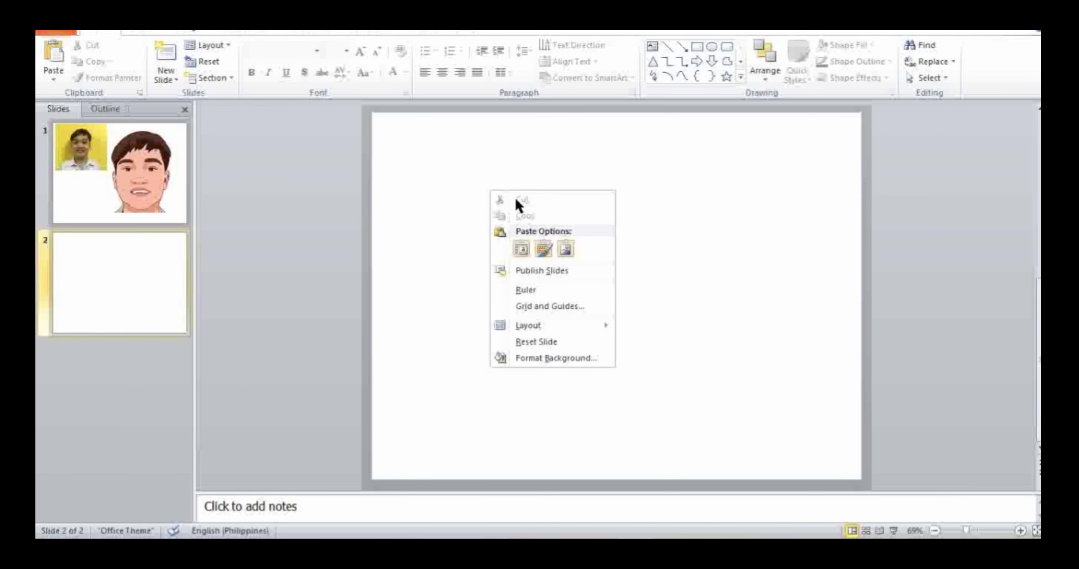
left_click(568, 250)
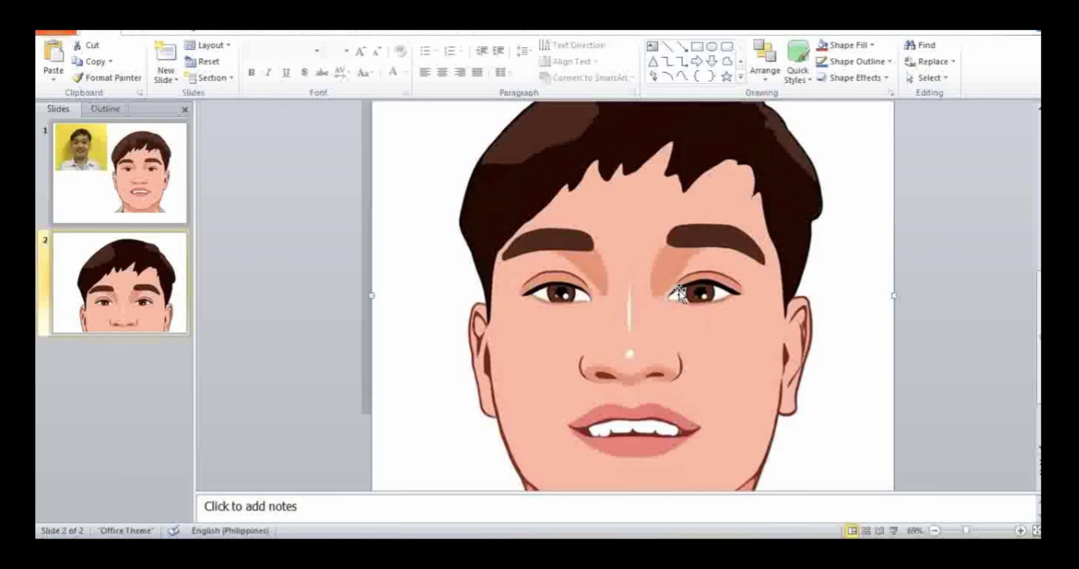
Shrink the pasted cartoon face from its corners and centre it on slide 2, neck at the bottom edge
key("Down")
key("Down")
key("Down")
key("Down")
key("Down")
key("Down")
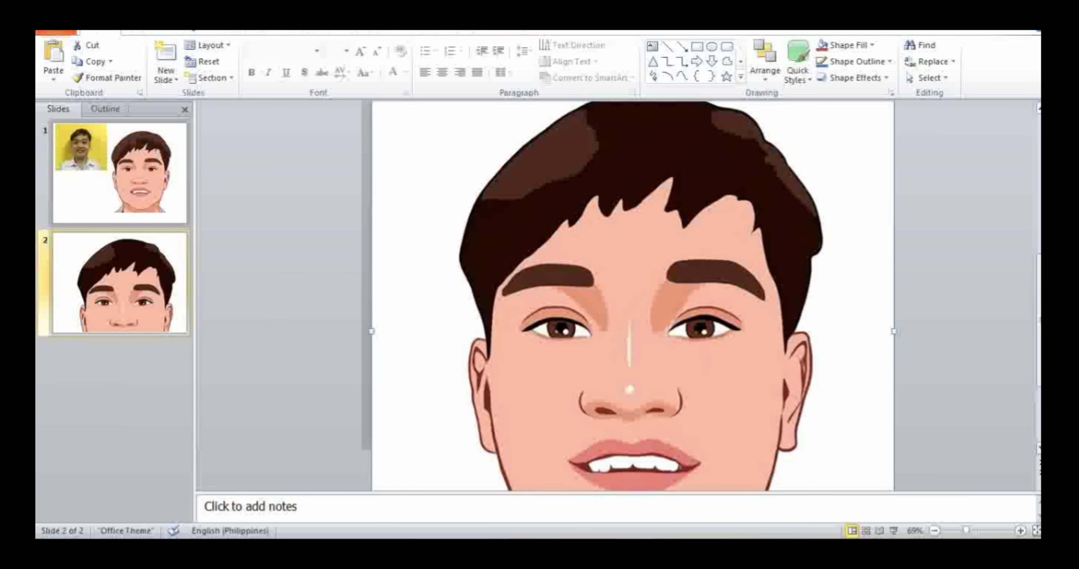
scroll(897, 130, "up", 2)
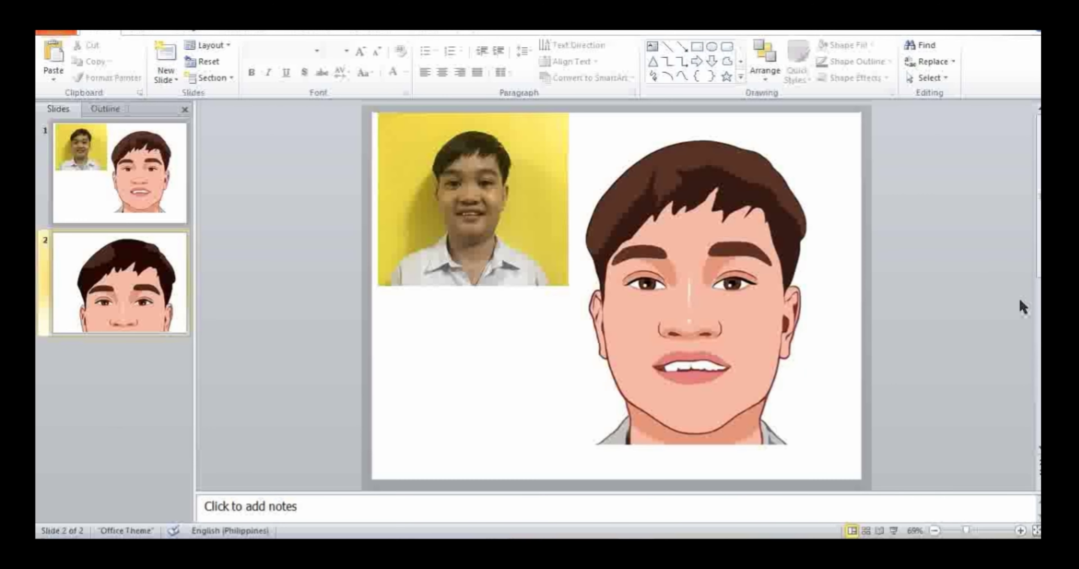
scroll(258, 316, "down", 2)
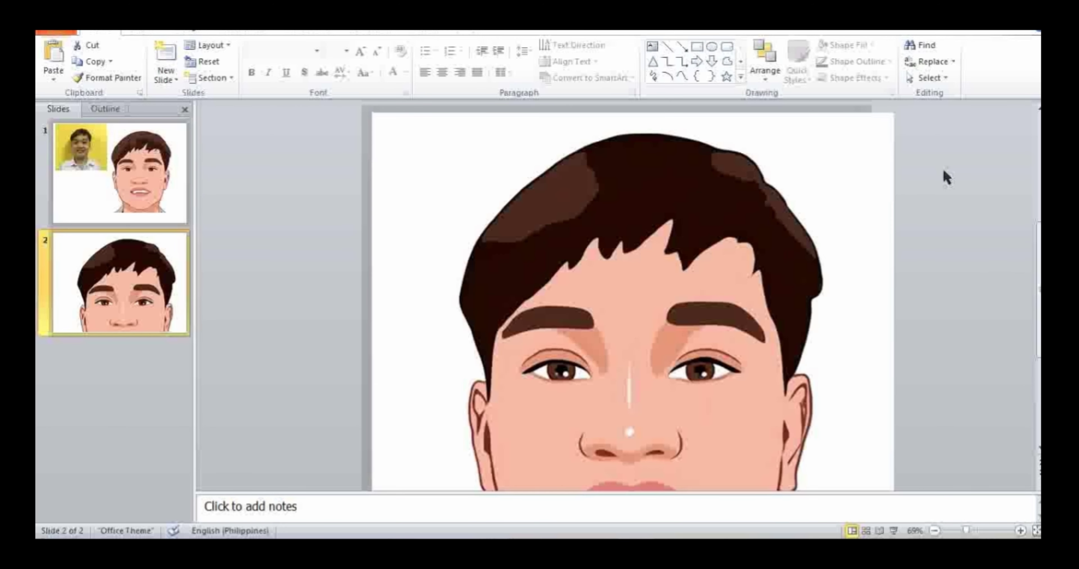
left_click(888, 124)
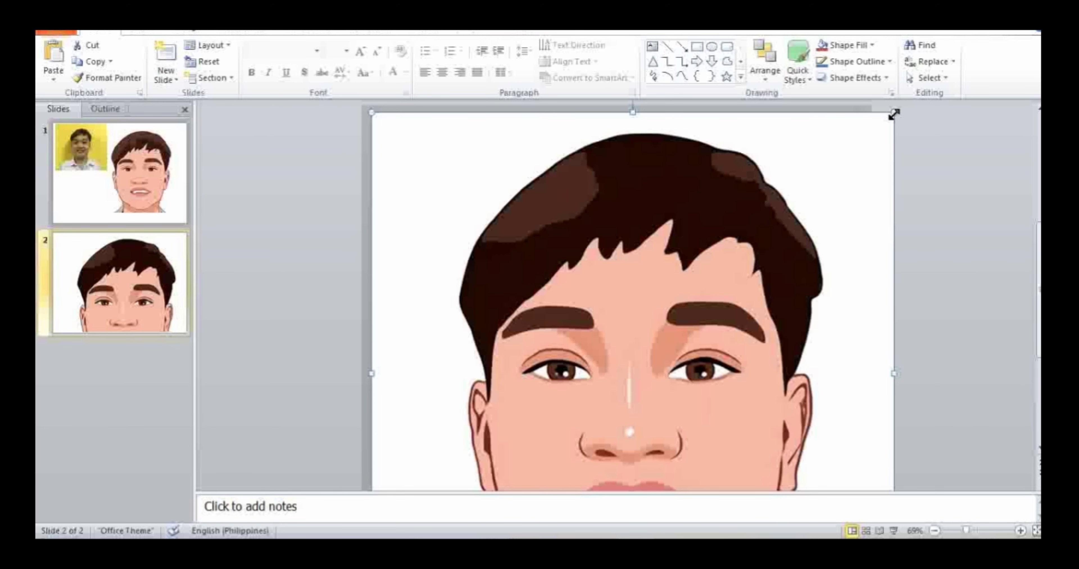
left_click_drag(894, 113, 834, 172)
left_click_drag(693, 245, 719, 179)
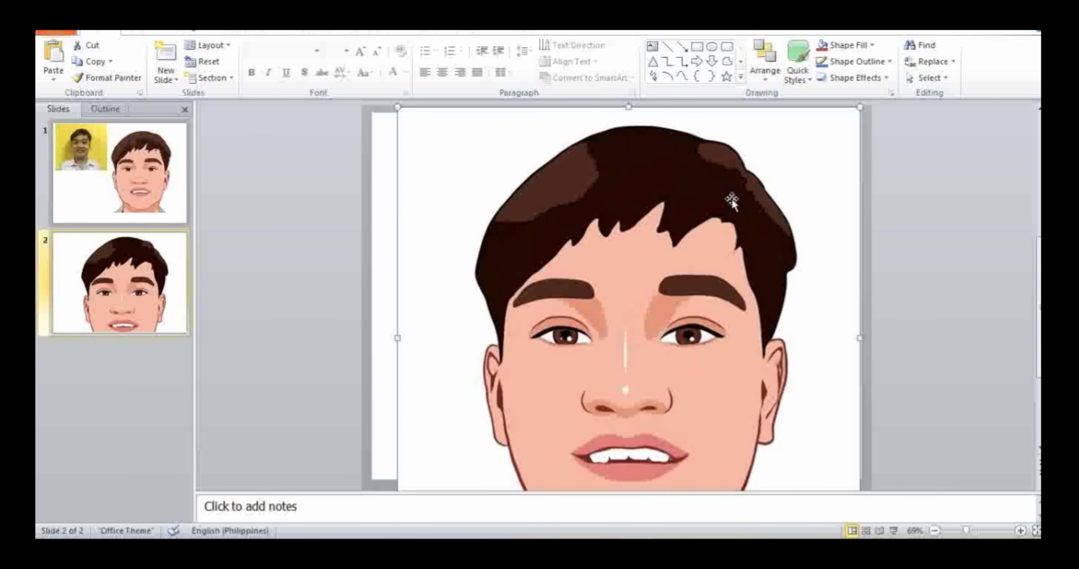
left_click_drag(856, 108, 771, 192)
left_click_drag(691, 293, 728, 212)
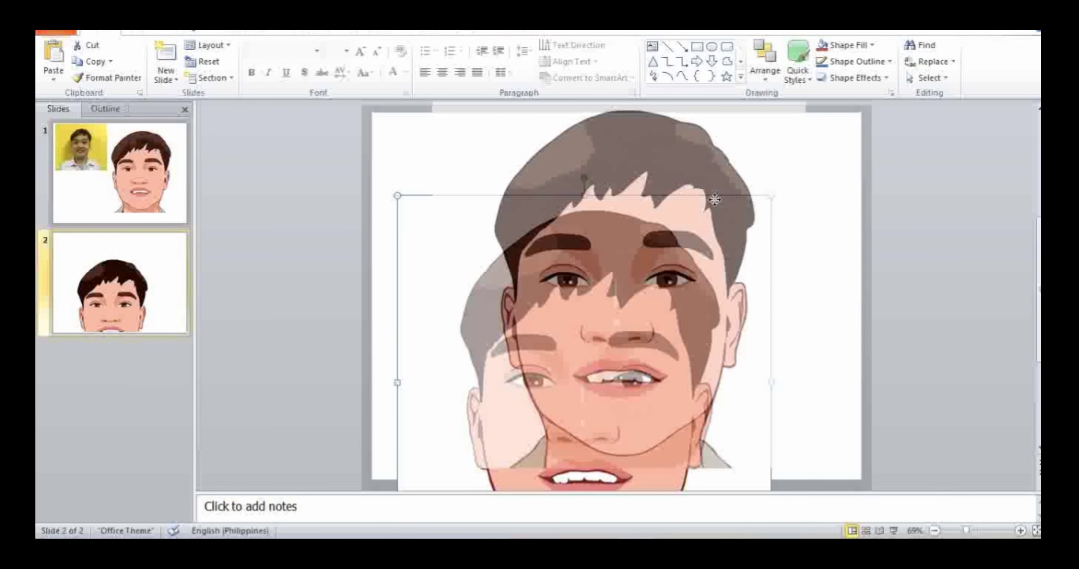
left_click_drag(809, 111, 764, 157)
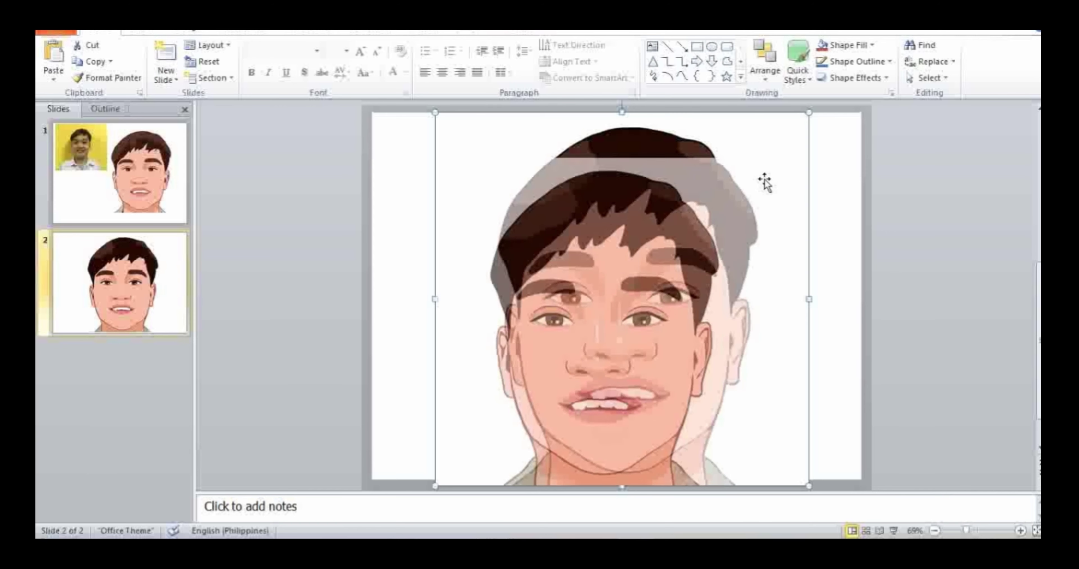
mouse_move(715, 258)
left_mouse_down()
mouse_move(714, 241)
mouse_move(742, 213)
left_mouse_up()
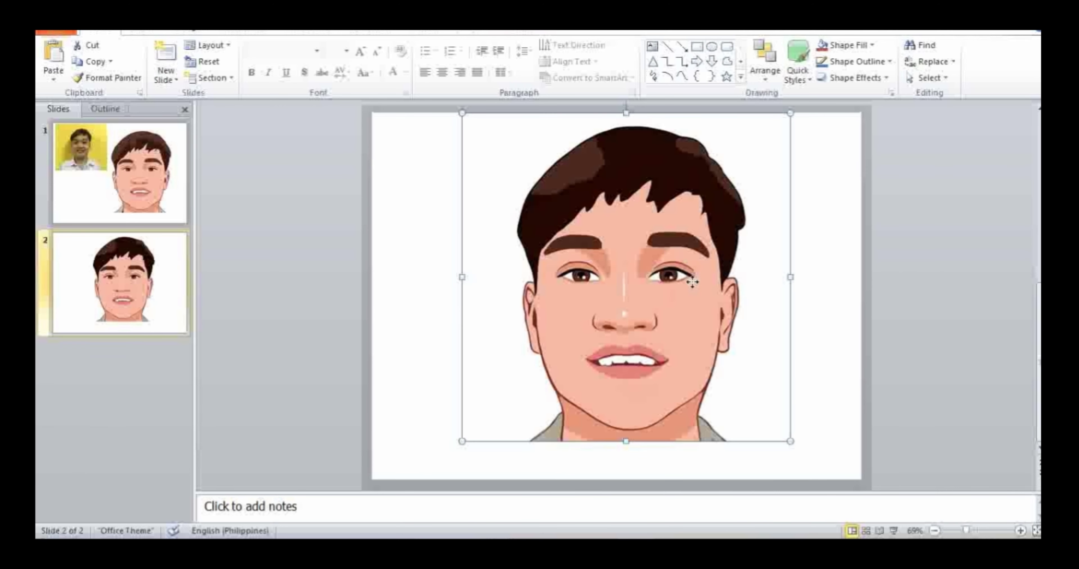
left_click_drag(691, 277, 692, 293)
left_click(877, 251)
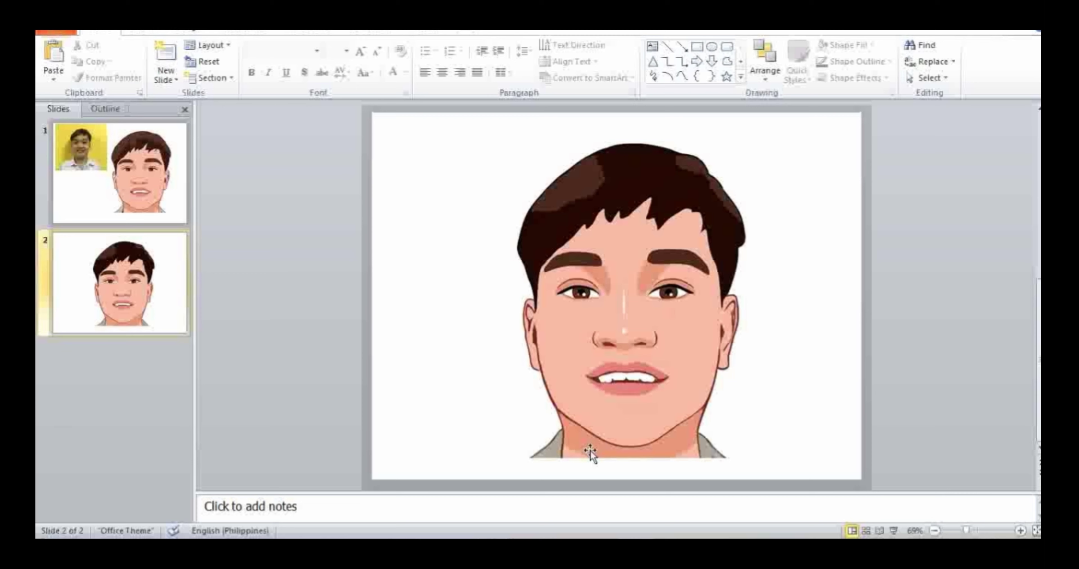
Draw a blue rectangle spanning all of slide 2 and send it behind the cartoon face
left_click(159, 33)
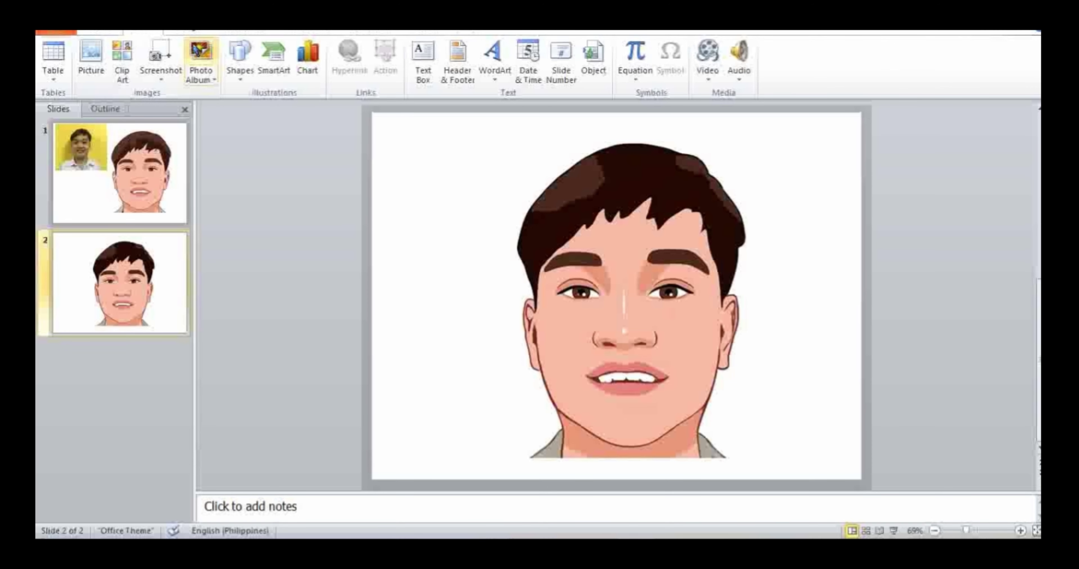
left_click(236, 67)
left_click(278, 109)
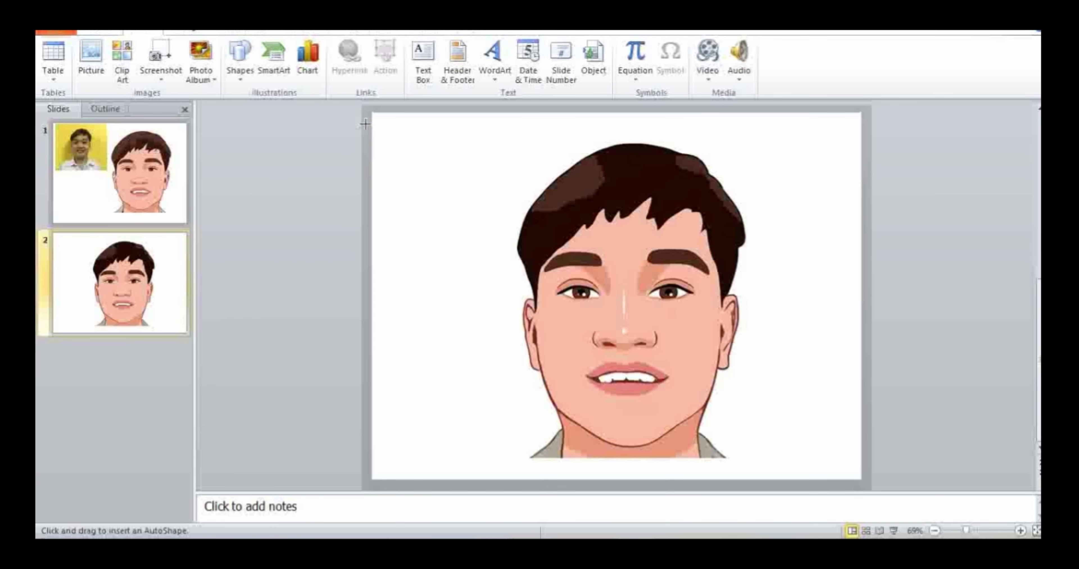
mouse_move(369, 113)
left_mouse_down()
mouse_move(855, 484)
mouse_move(868, 480)
left_mouse_up()
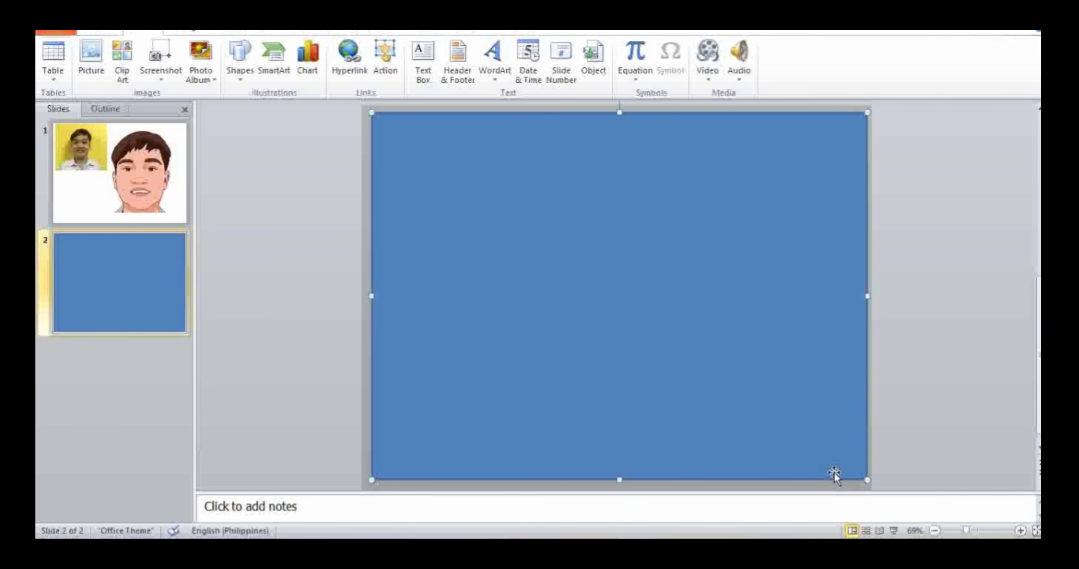
right_click(718, 268)
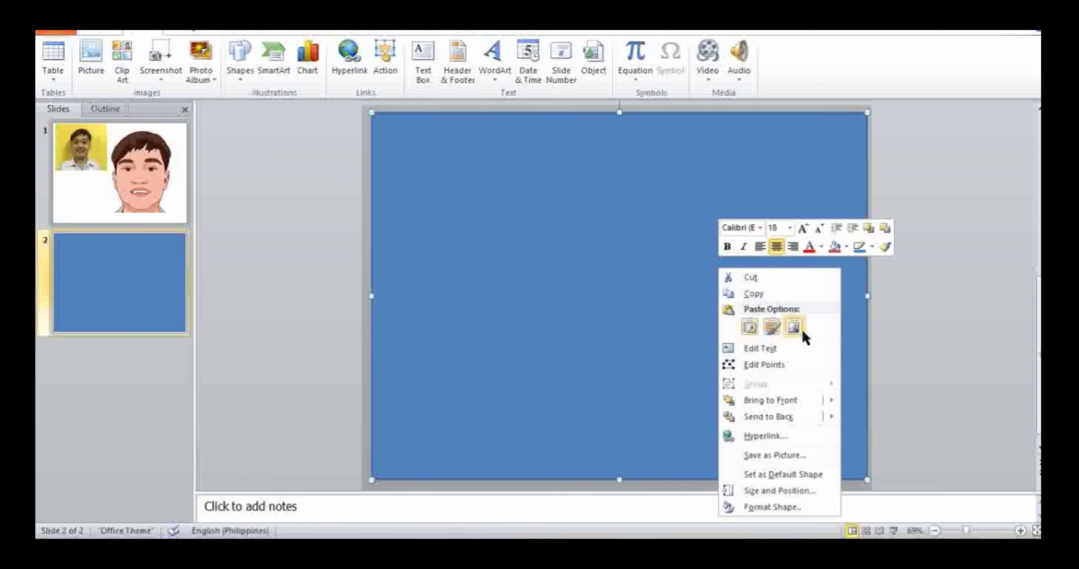
mouse_move(769, 416)
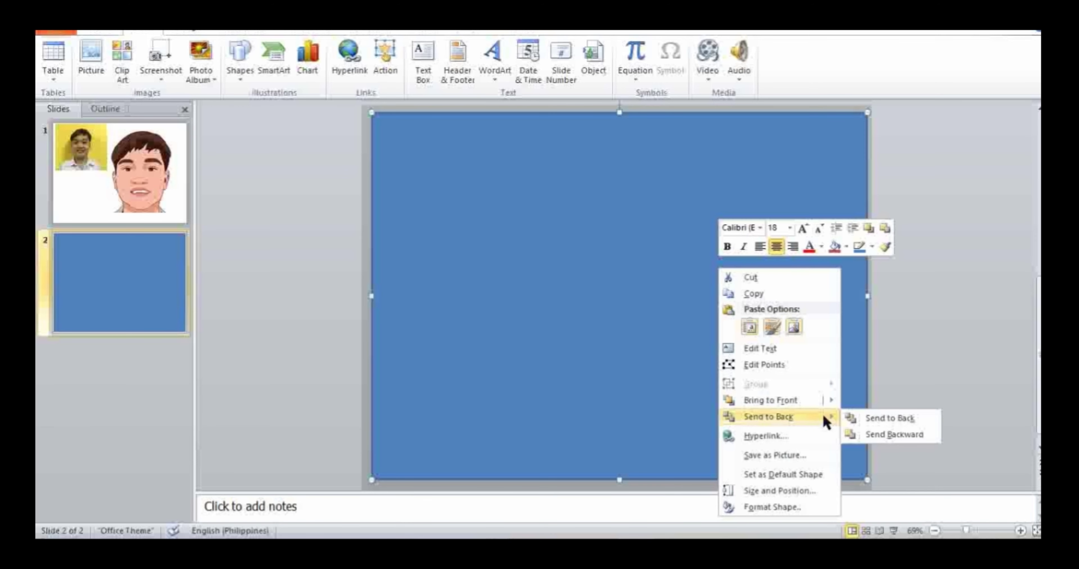
left_click(858, 420)
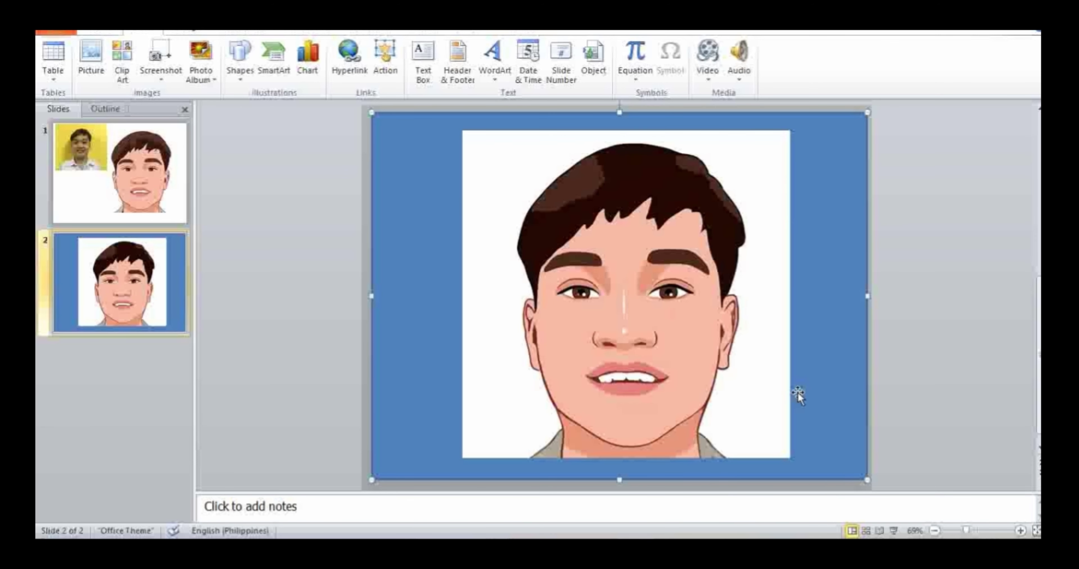